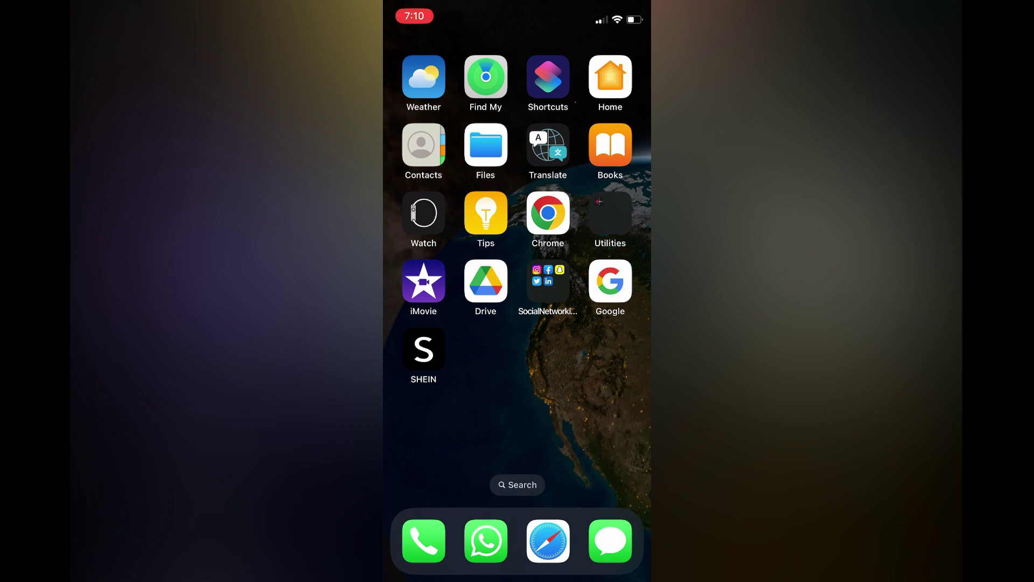
Copy the ChatGPT page address from Safari's address bar, then go back home.
click(548, 541)
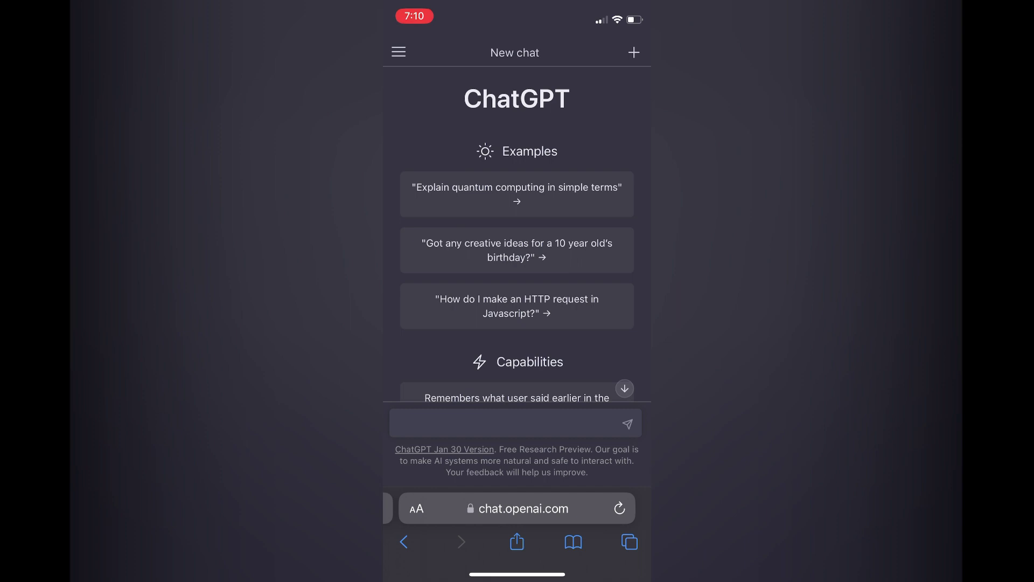
click(517, 508)
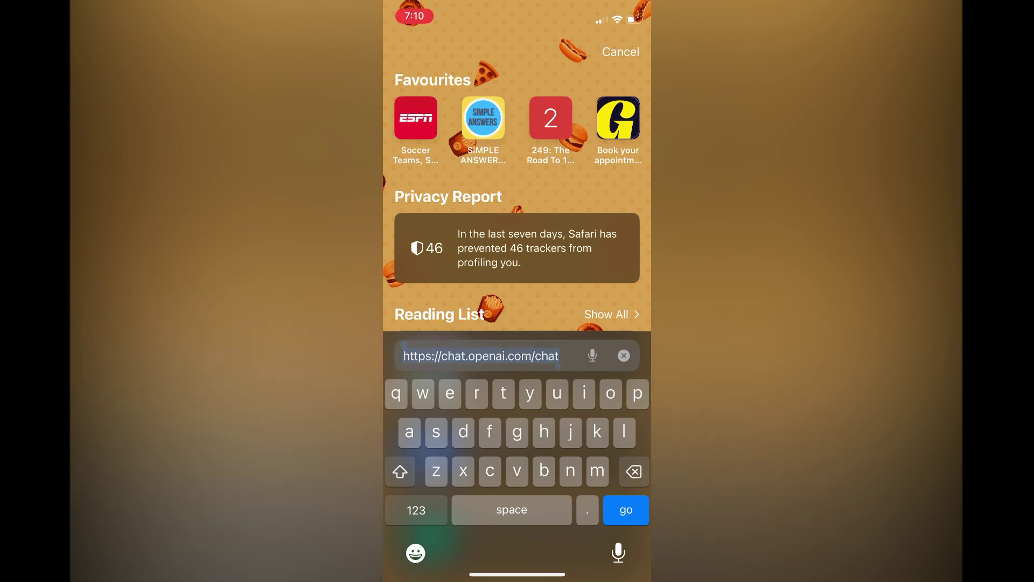
click(481, 356)
drag(517, 574, 517, 363)
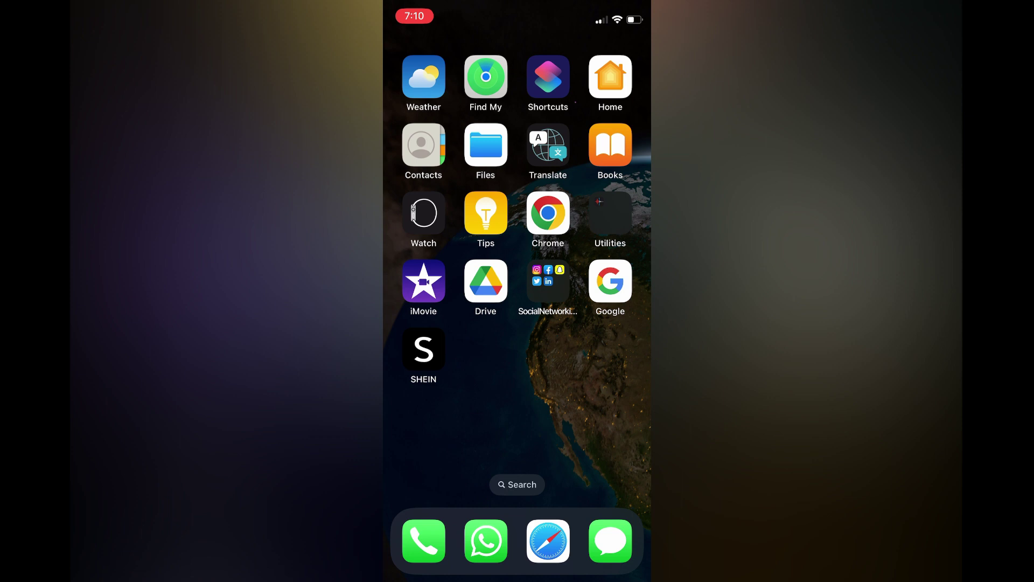
Launch the Shortcuts app from a Spotlight search.
click(518, 484)
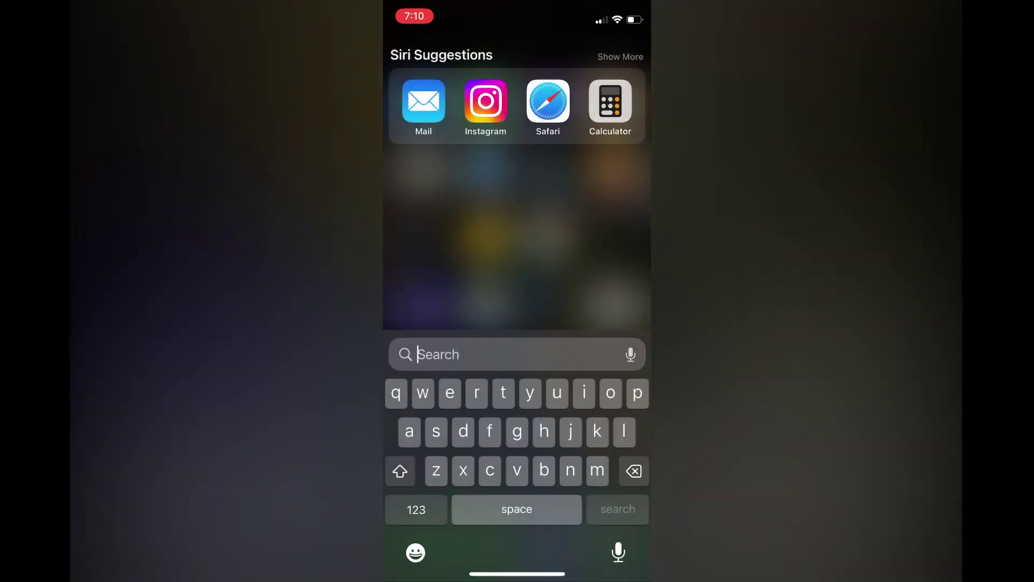
text(s)
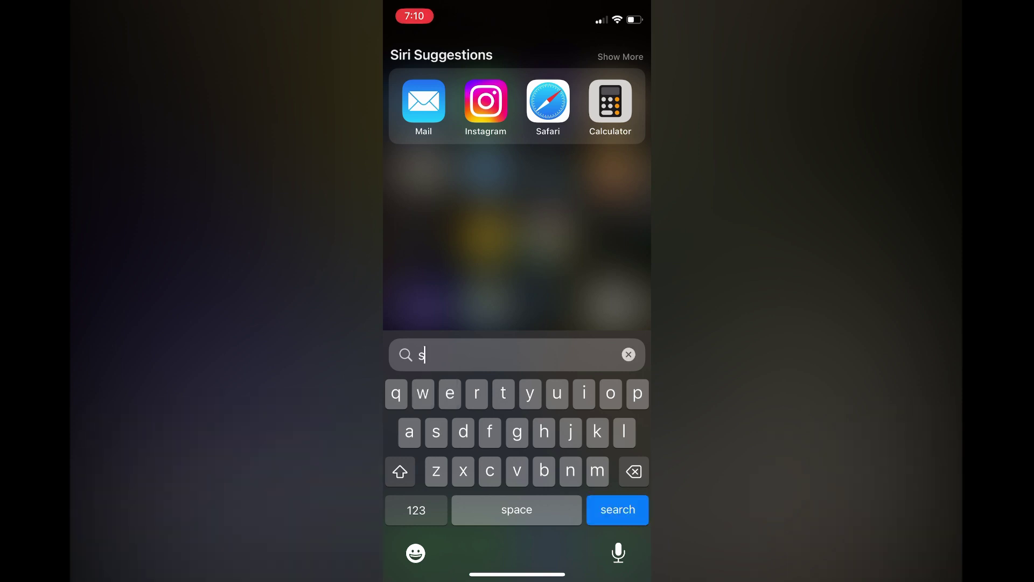
text(ho)
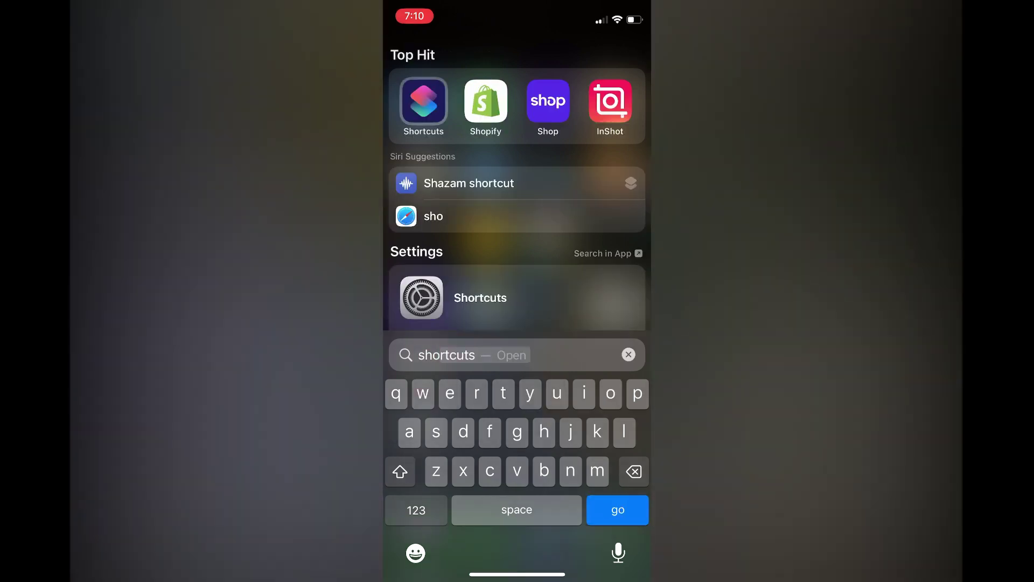
key(Return)
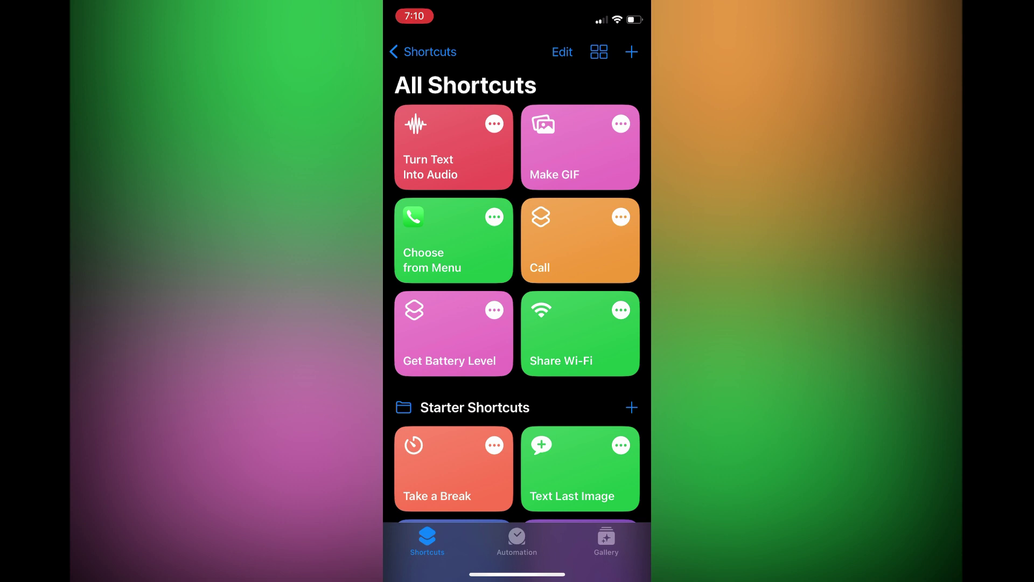
Create a new shortcut containing the Web category's Open URLs action.
click(631, 51)
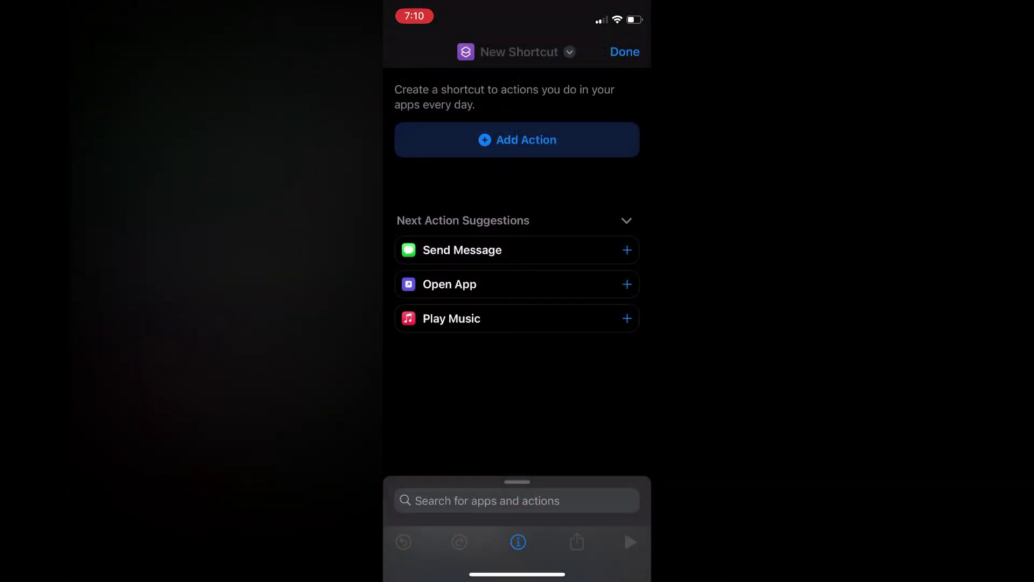
click(517, 139)
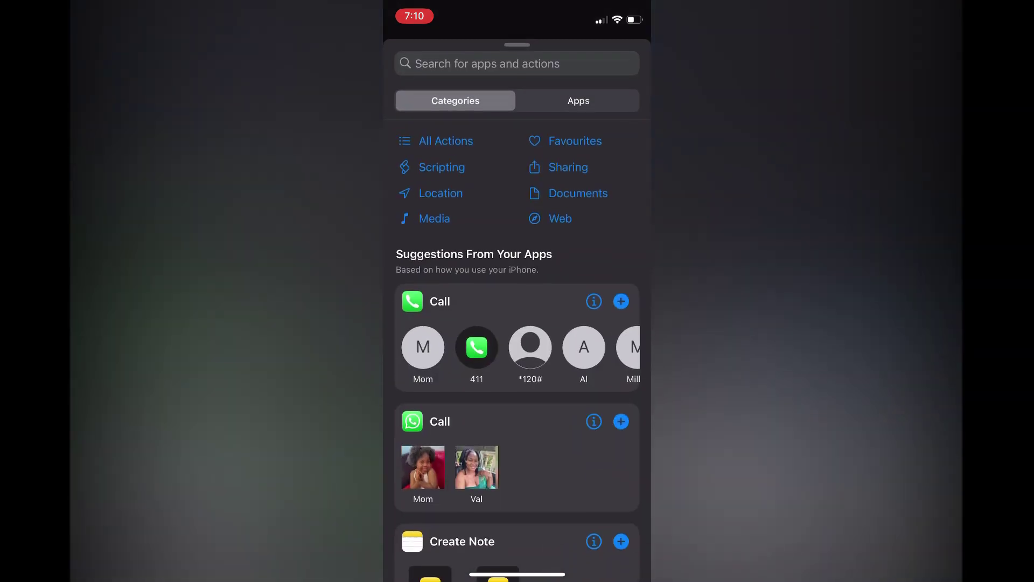
click(560, 218)
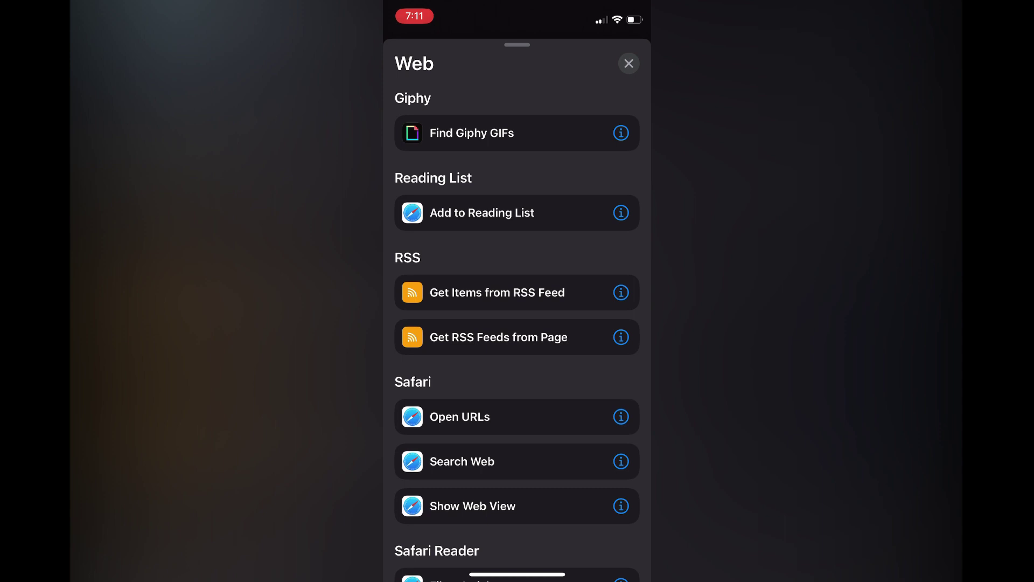
click(460, 415)
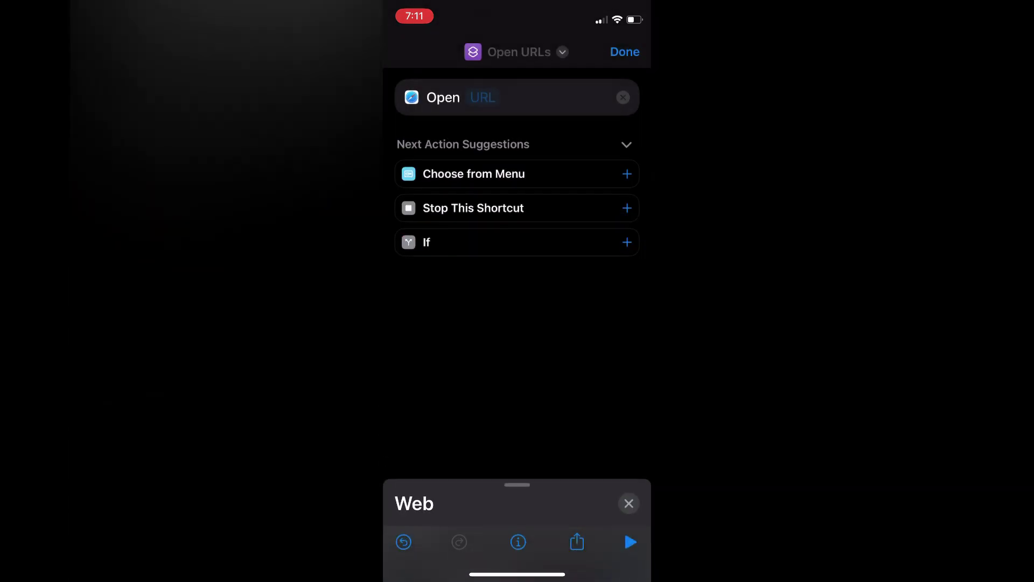
click(482, 97)
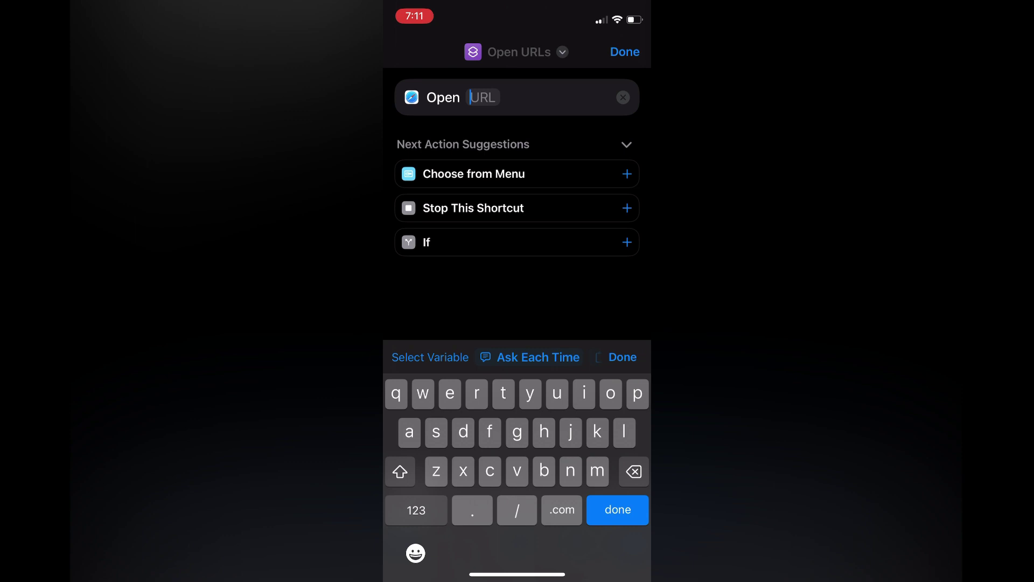
click(482, 97)
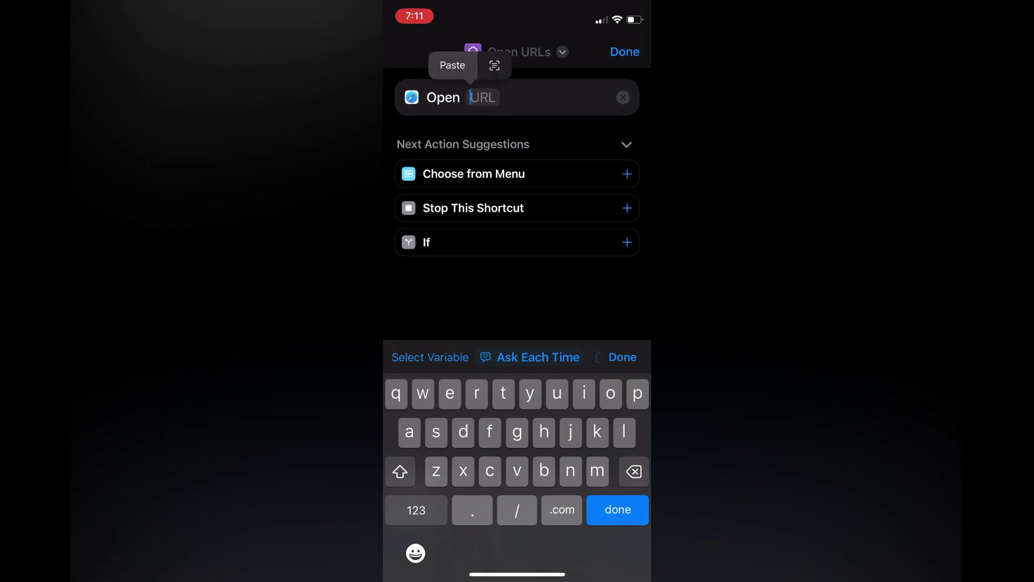
click(452, 64)
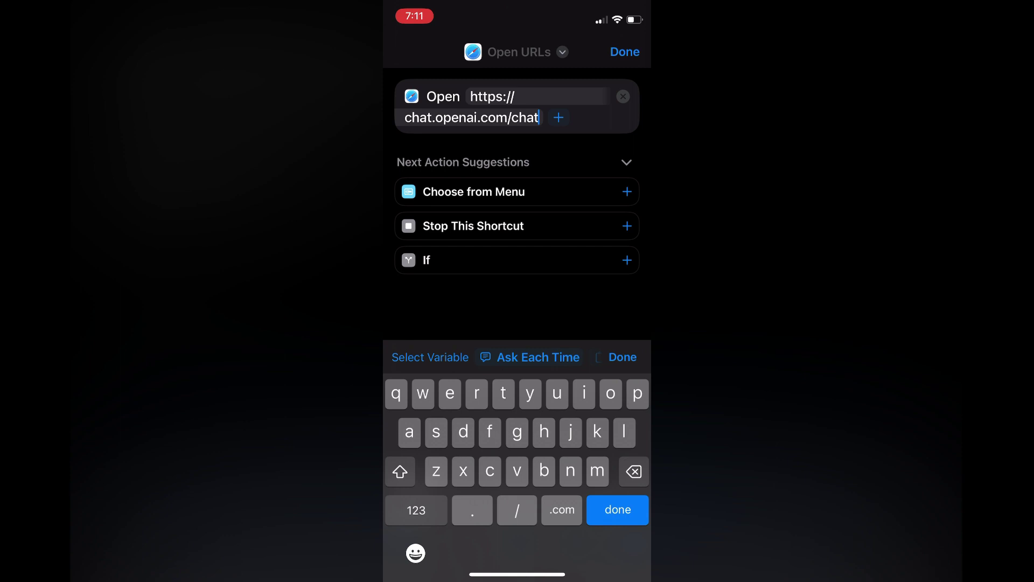
click(624, 51)
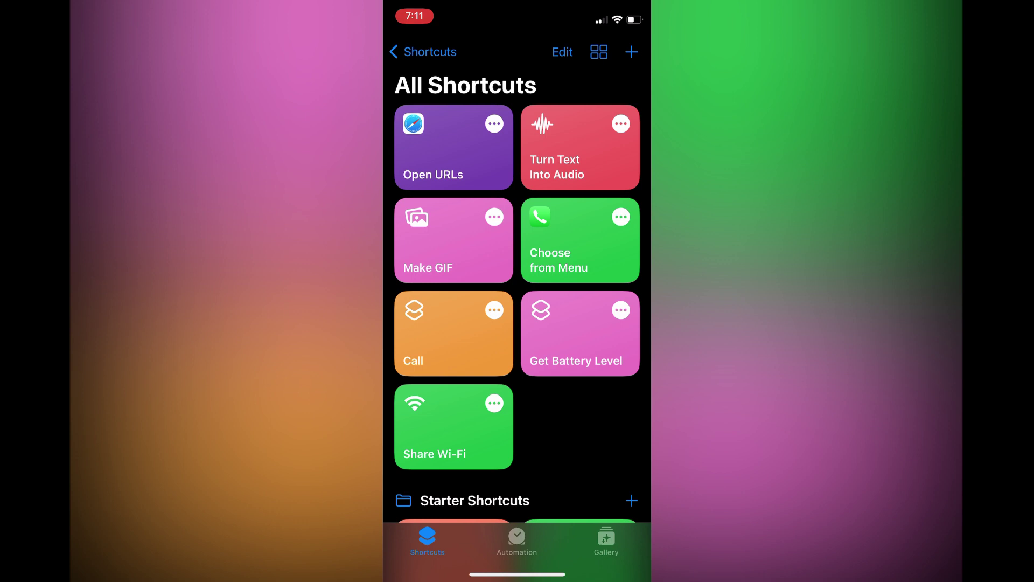
Rename the Open URLs shortcut to 'Chat'.
click(494, 123)
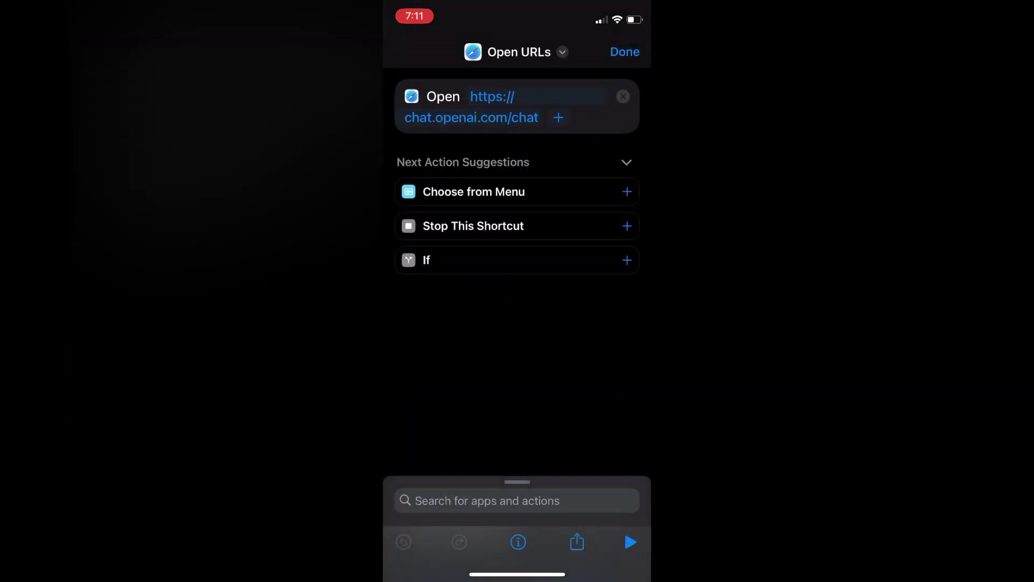
click(519, 52)
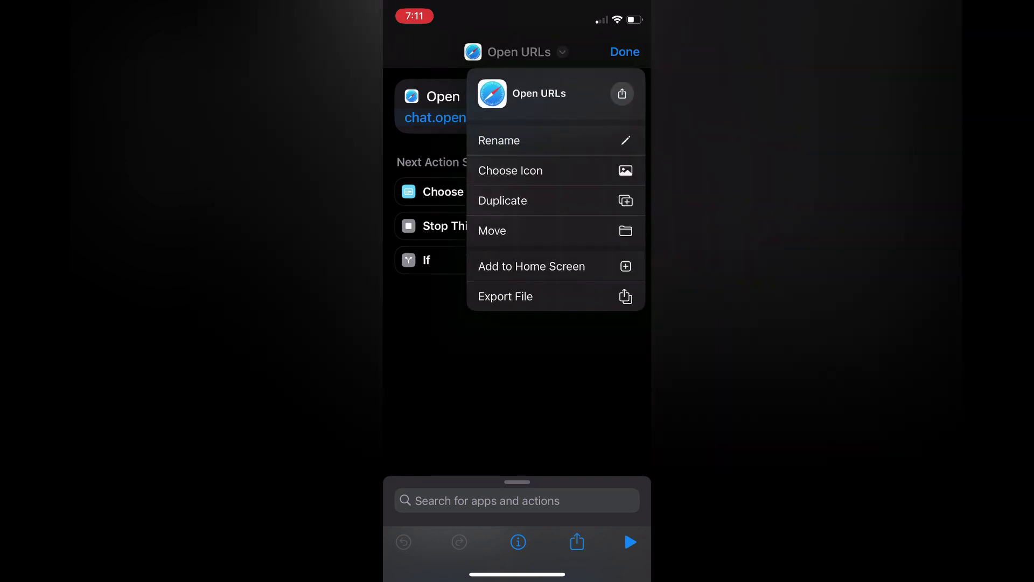
click(499, 139)
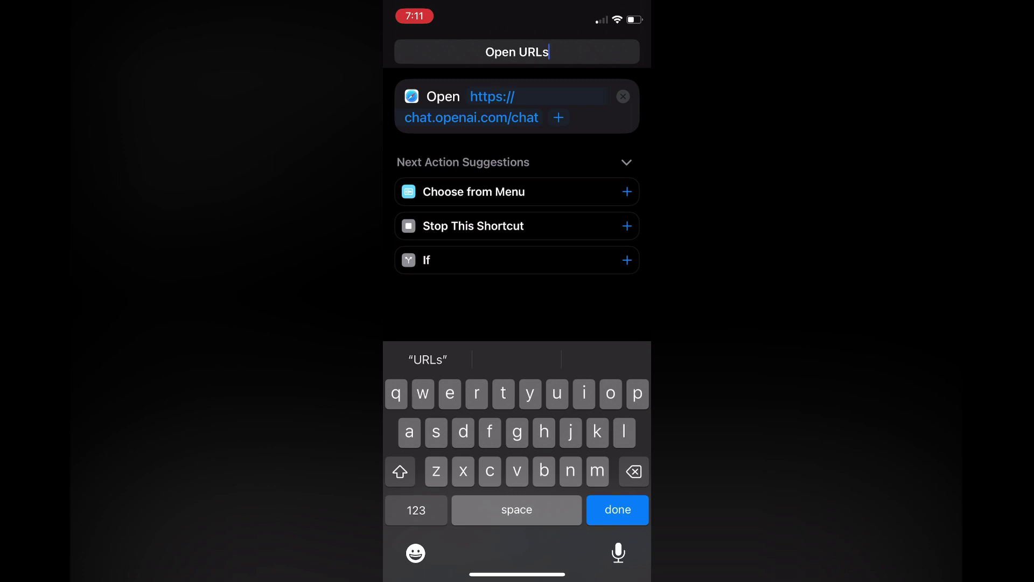
key(BackSpace)
key(BackSpace)
key(BackSpace)
key(BackSpace)
key(BackSpace)
key(BackSpace)
key(BackSpace)
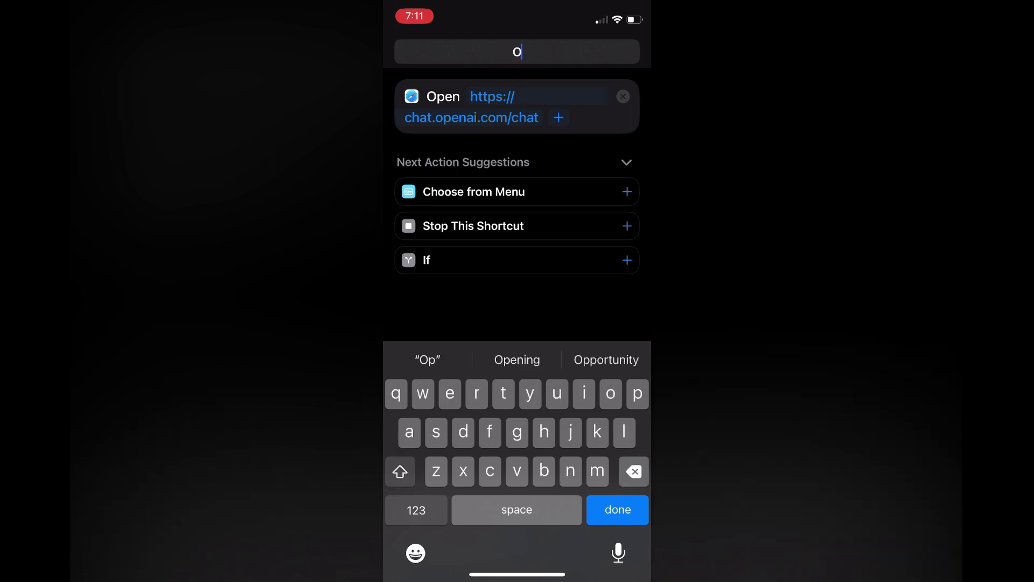
key(BackSpace)
text(Ch)
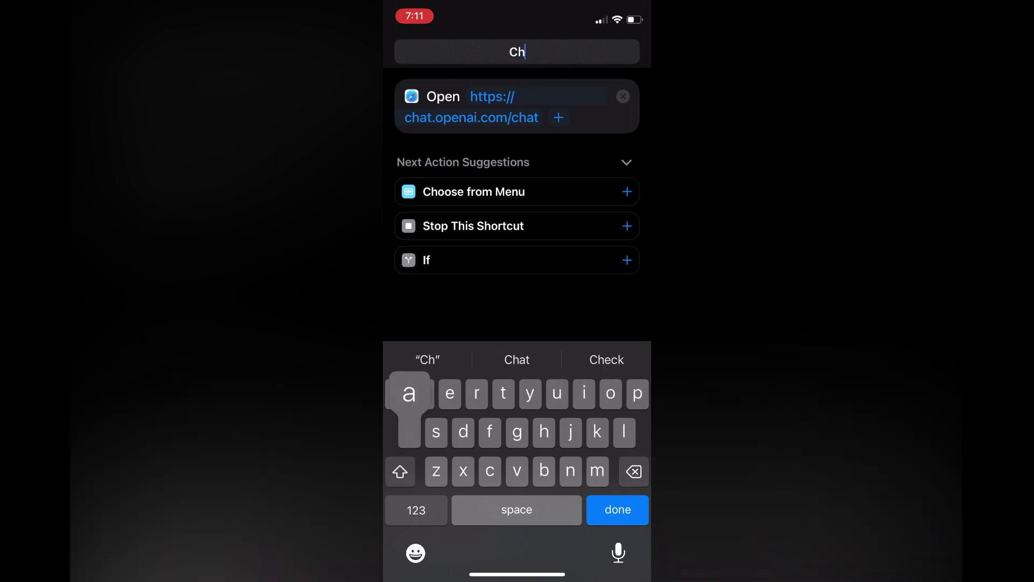
text(at)
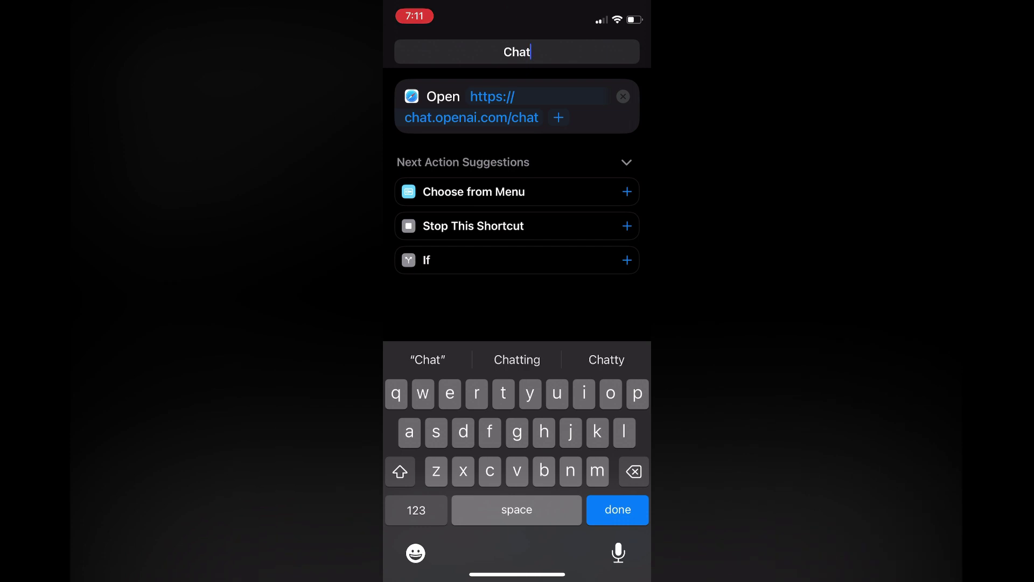
key(Return)
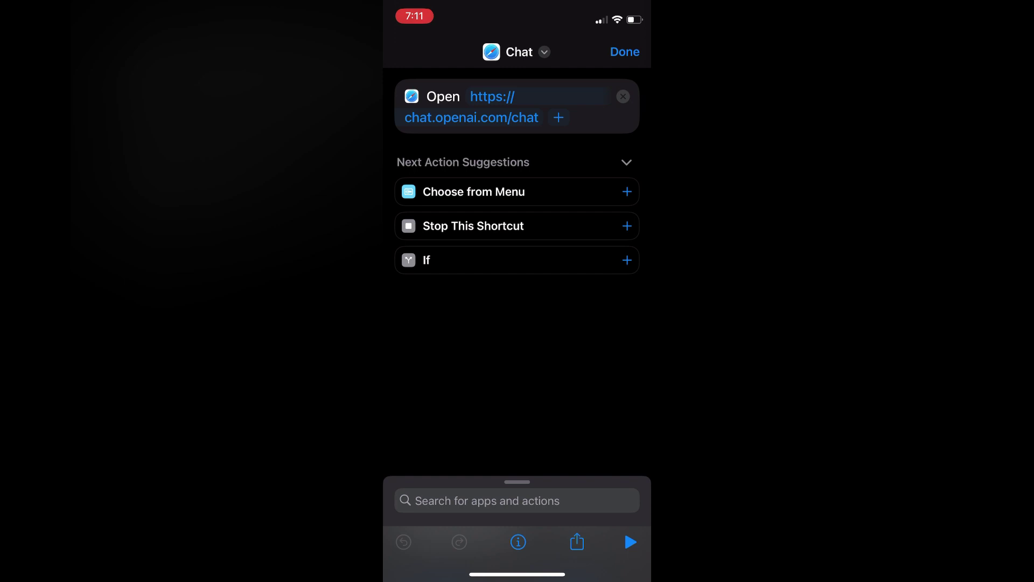
Start adding Chat to the Home Screen, choosing a photo for its icon.
click(517, 52)
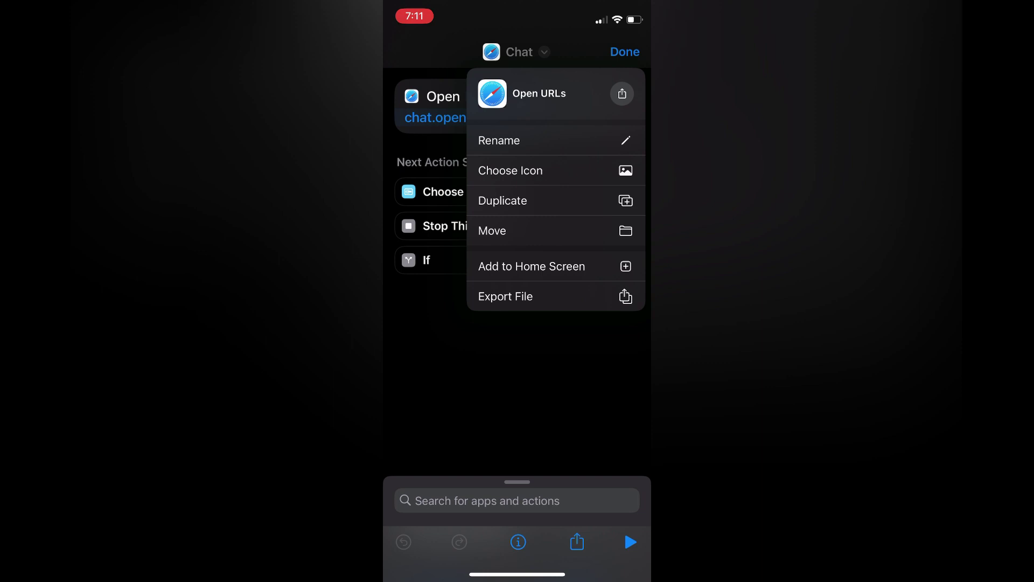
click(533, 265)
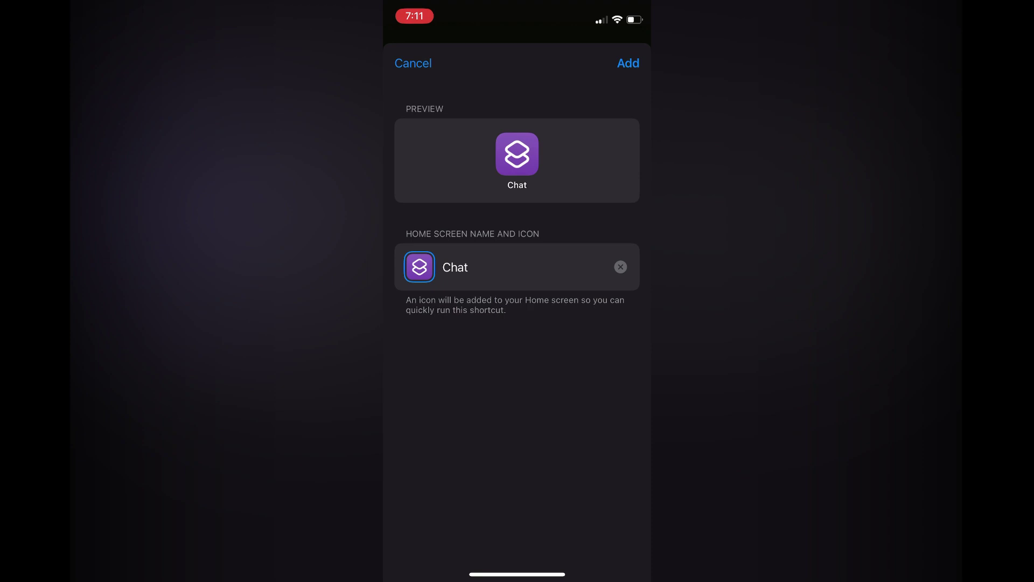
click(419, 267)
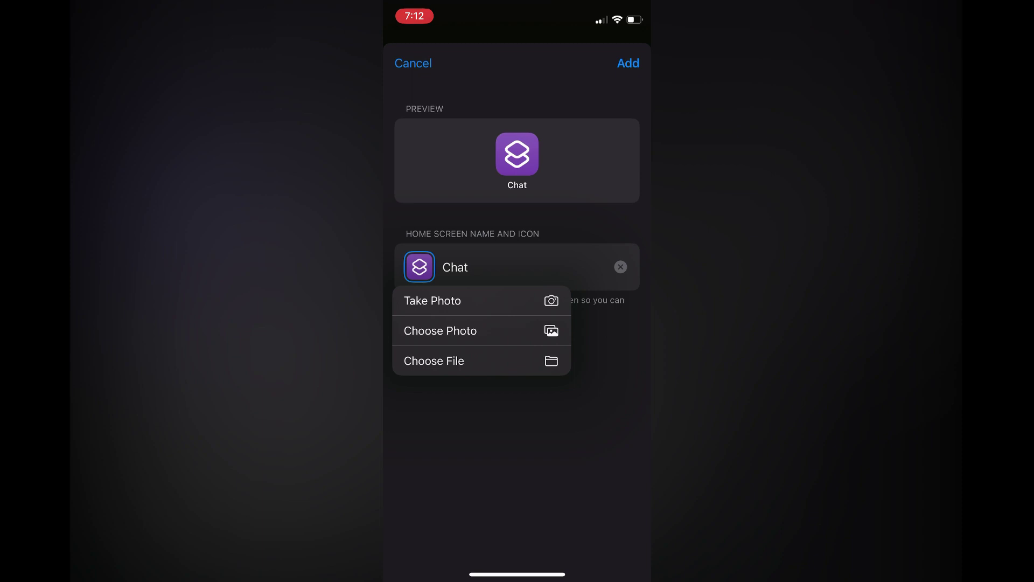
click(440, 330)
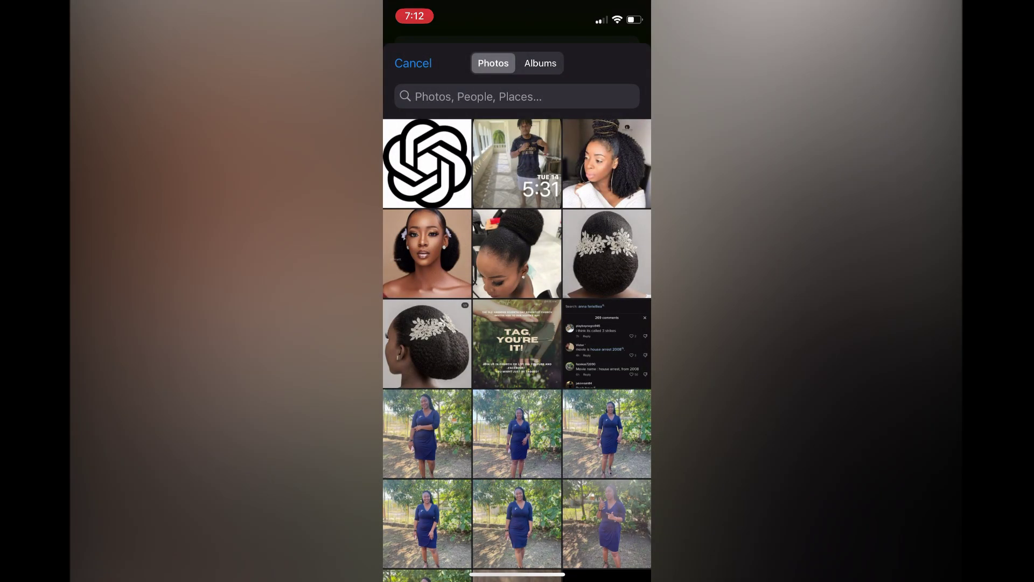
Use the ChatGPT logo photo as the icon and add Chat to the Home Screen.
click(426, 163)
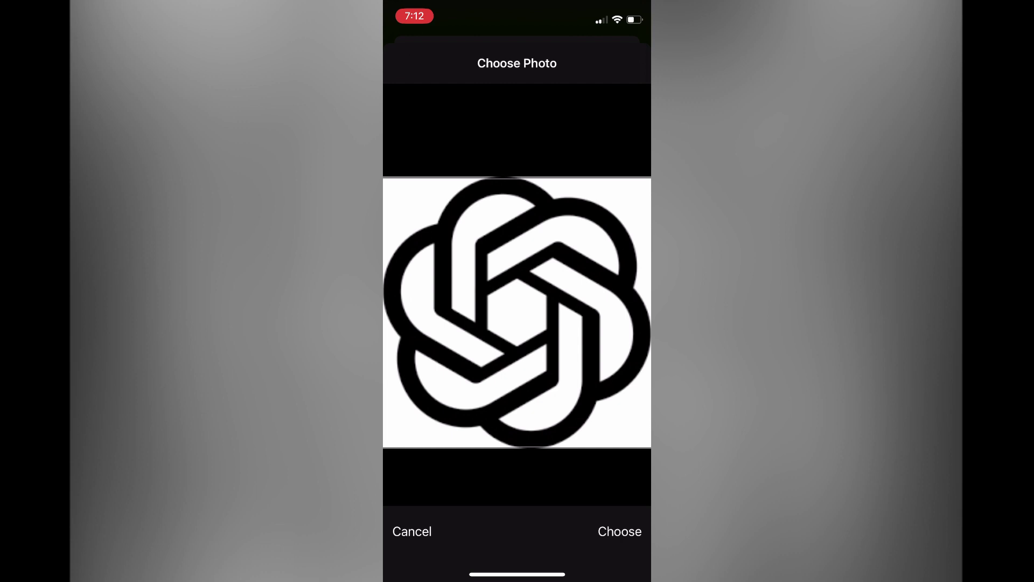
click(619, 531)
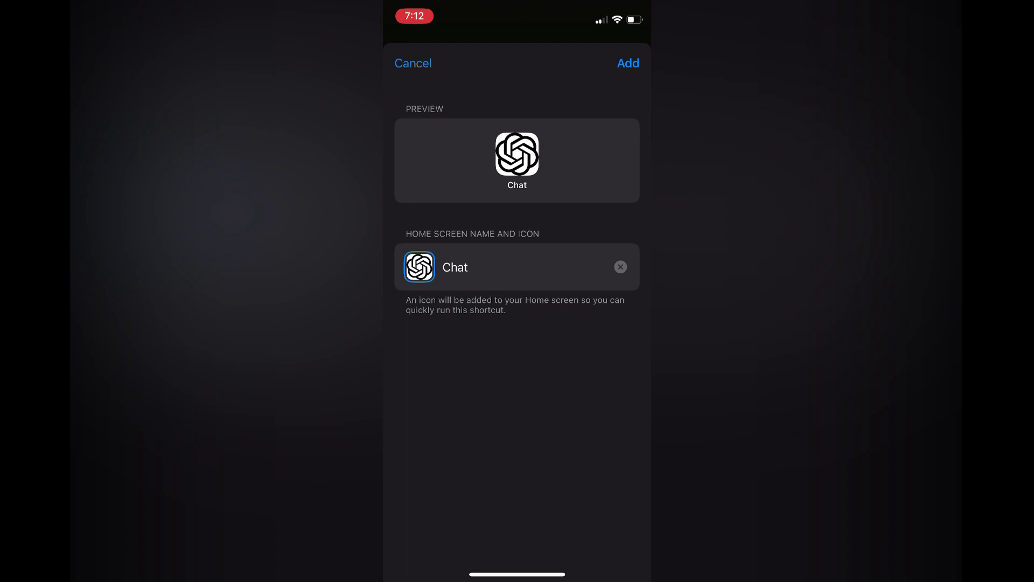
click(628, 63)
drag(517, 574, 517, 324)
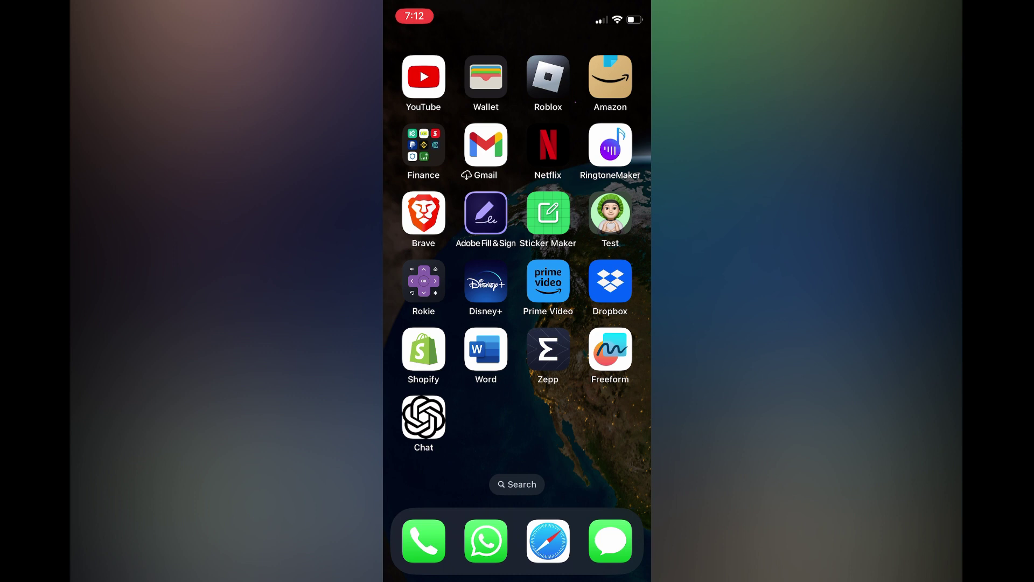
Run the Chat icon and allow it to open chat.openai.com.
click(424, 417)
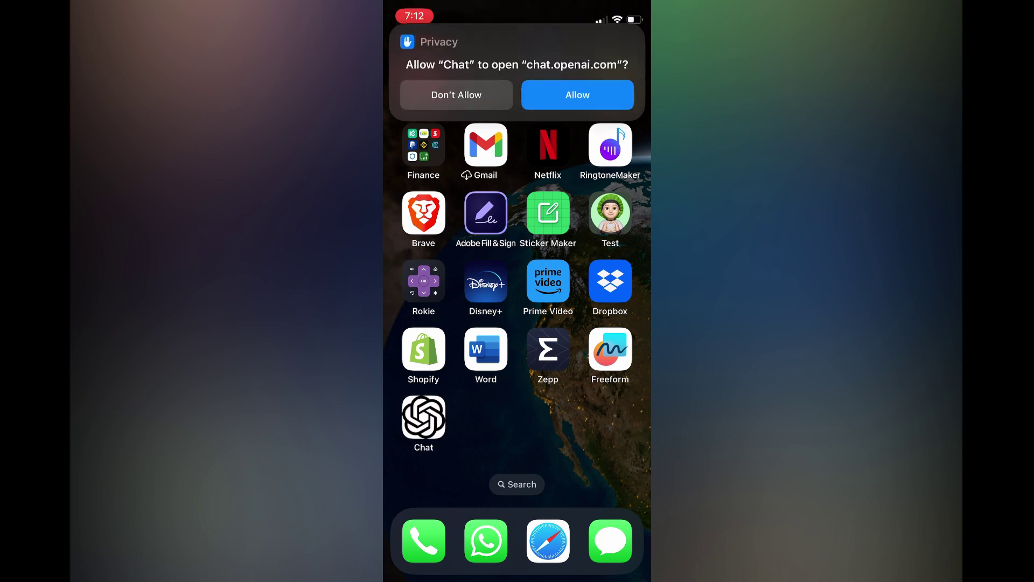
click(576, 94)
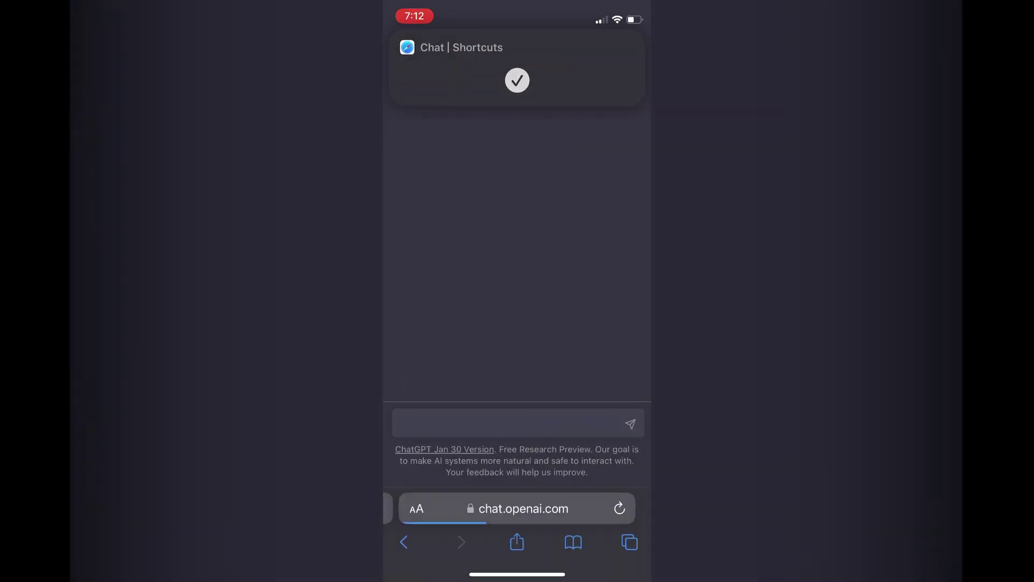